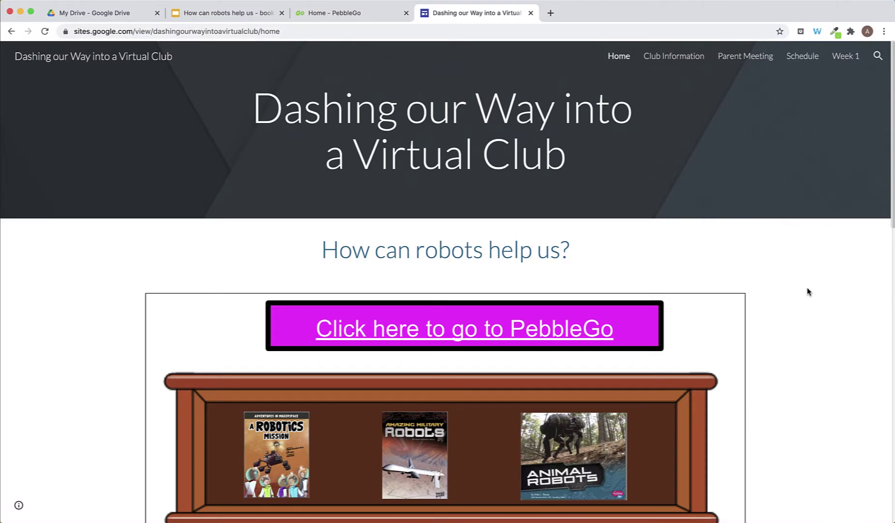
# - Scroll through the robot bookshelf on the Google Site to browse the e-book covers
pyautogui.scroll(-5, 808, 292)
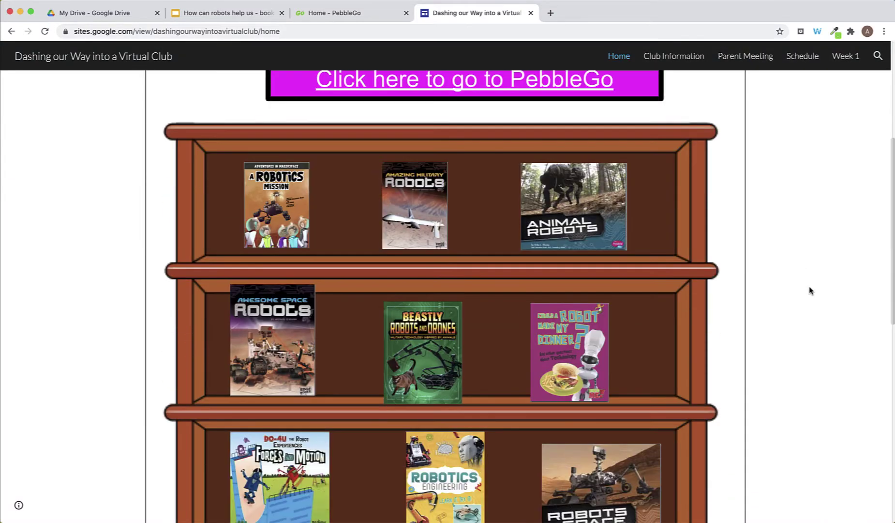
pyautogui.scroll(-4, 524, 341)
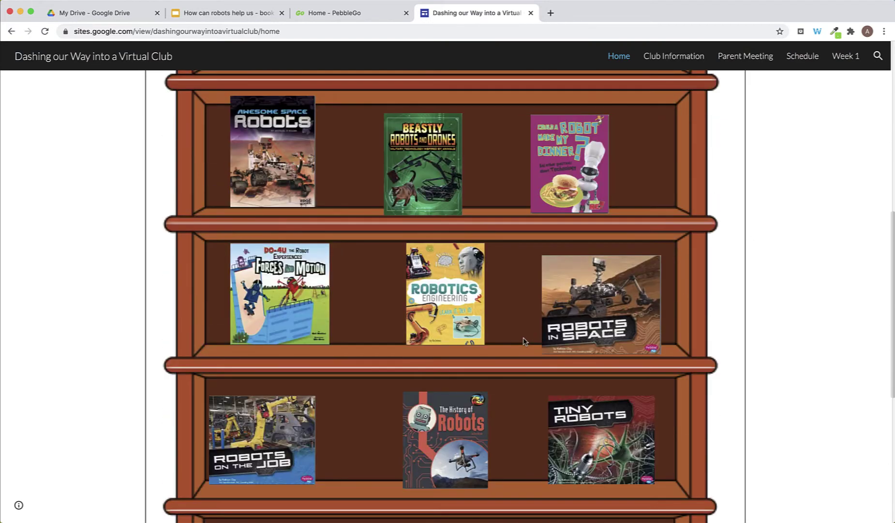
pyautogui.scroll(-1, 523, 341)
pyautogui.scroll(6, 524, 340)
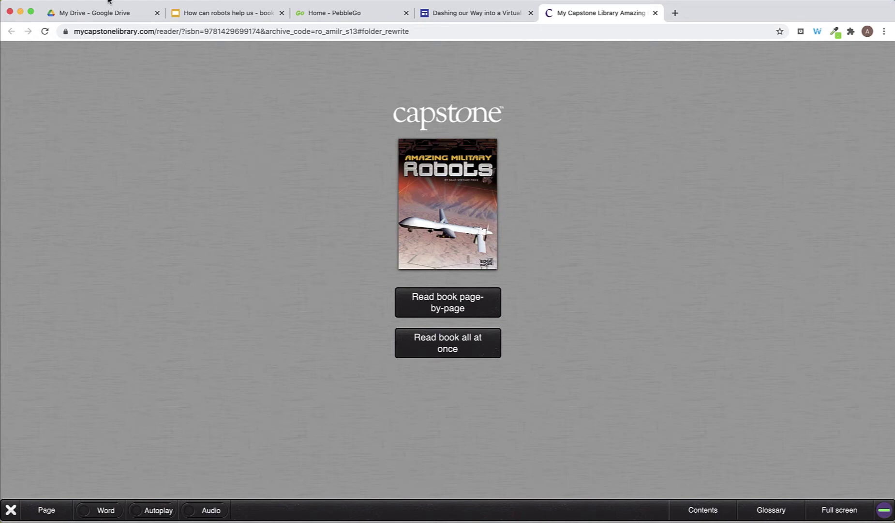
# - Create a blank Google Slides presentation from Google Drive's New menu
pyautogui.click(96, 13)
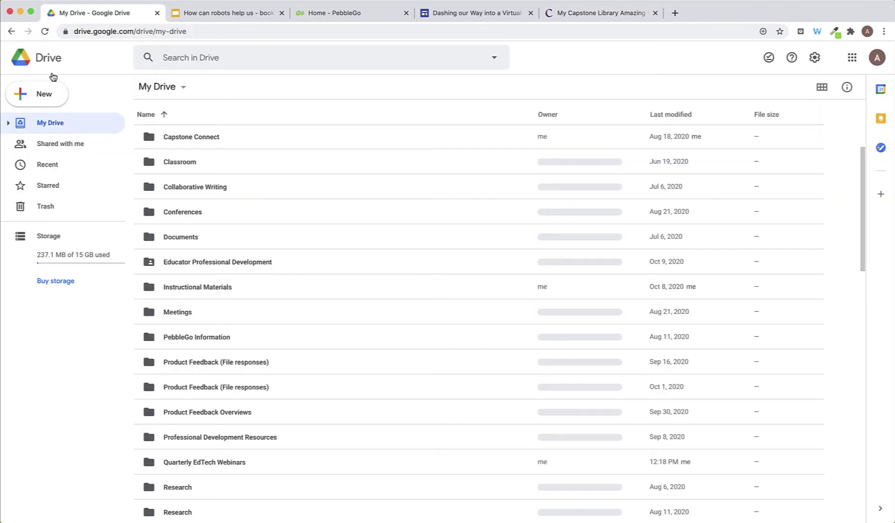
pyautogui.click(47, 93)
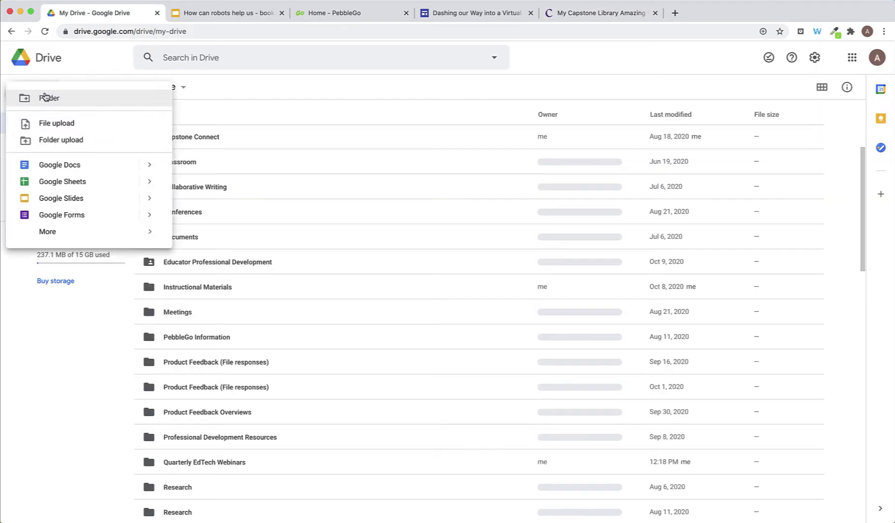
pyautogui.click(61, 198)
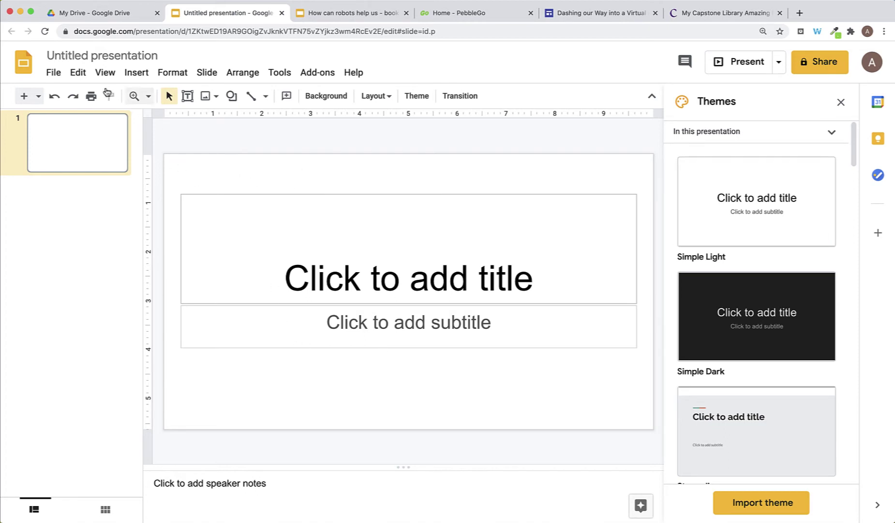
# - Apply a custom page size of 5 inches wide by 8 inches tall via Page setup
pyautogui.click(54, 73)
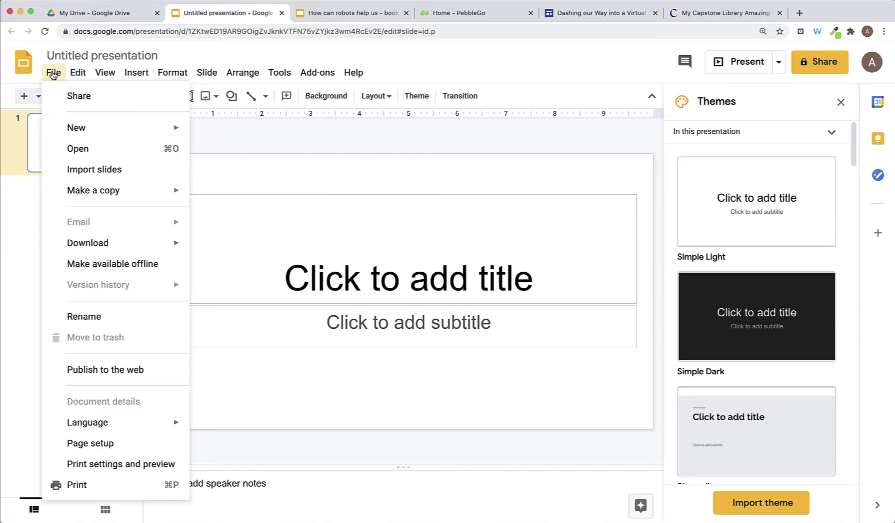
pyautogui.click(114, 445)
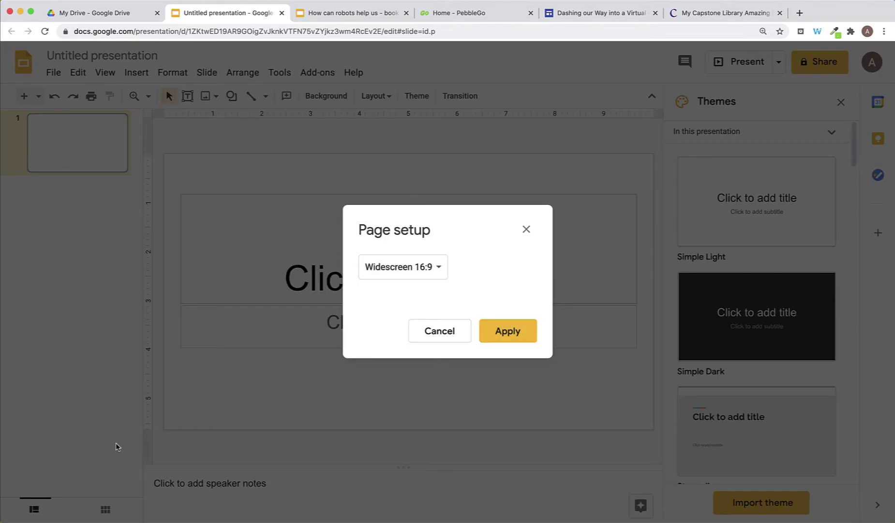
pyautogui.click(438, 267)
pyautogui.click(421, 308)
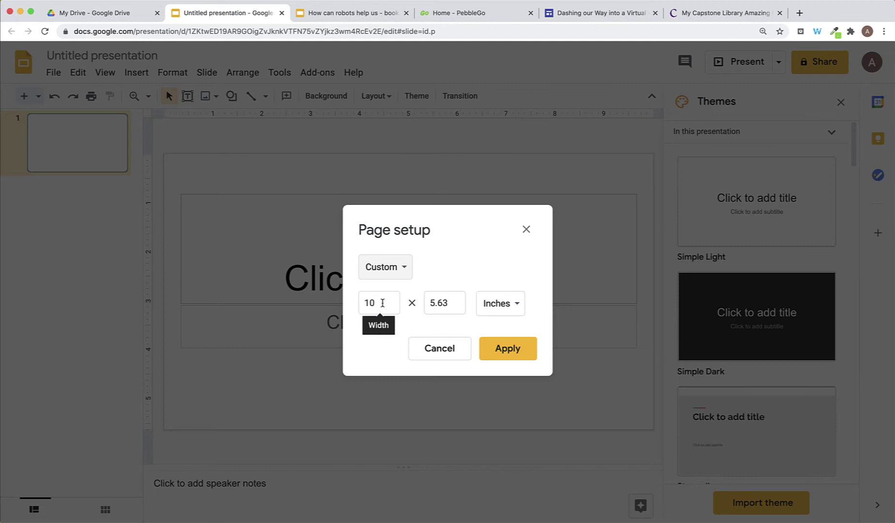
pyautogui.doubleClick(382, 303)
pyautogui.write('5')
pyautogui.press('Tab')
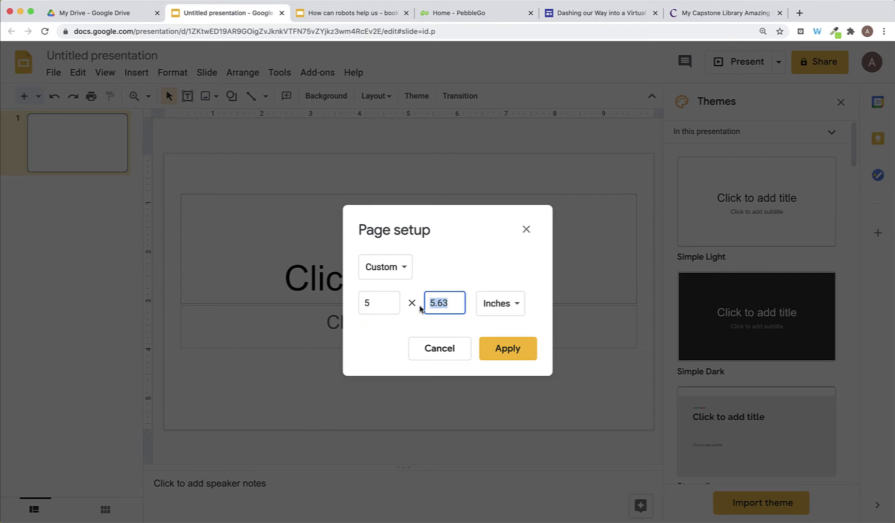
pyautogui.write('8')
pyautogui.click(507, 353)
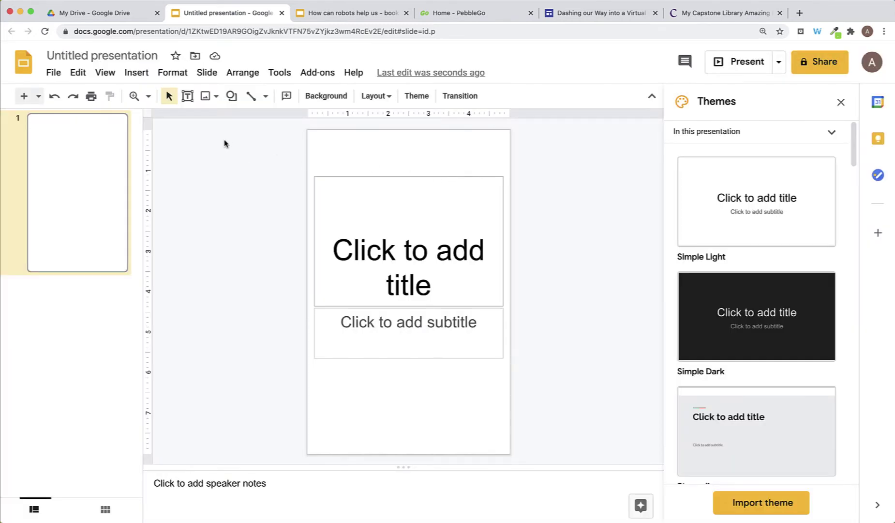
# - Search the web for 'bookshelf' images and insert the tall wooden bookshelf picture
pyautogui.click(207, 99)
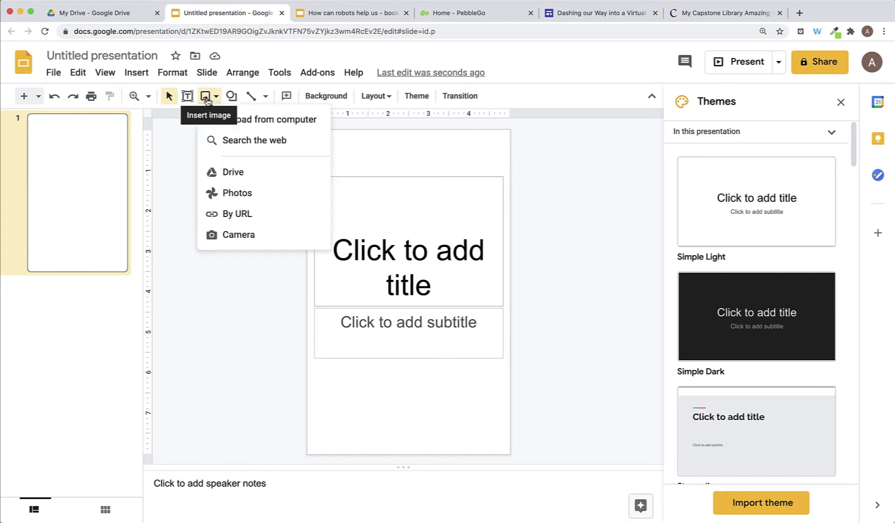
pyautogui.click(222, 141)
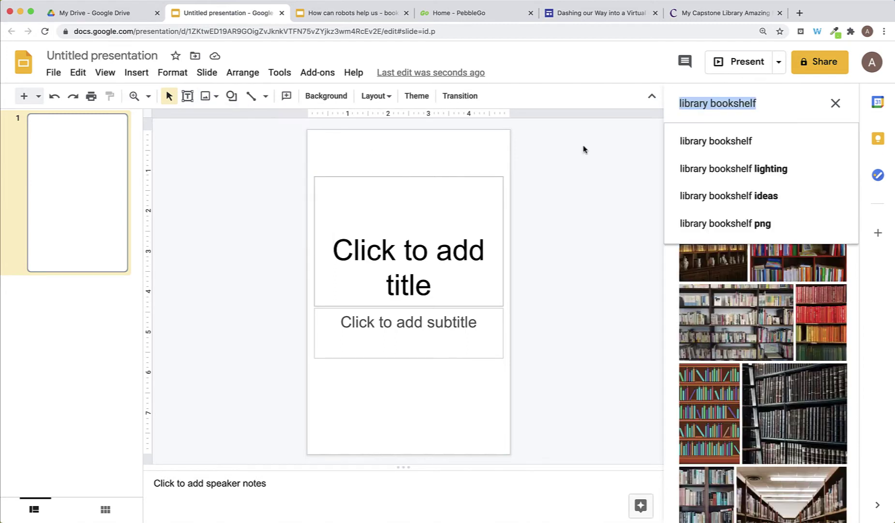
pyautogui.moveTo(761, 104); pyautogui.dragTo(653, 106)
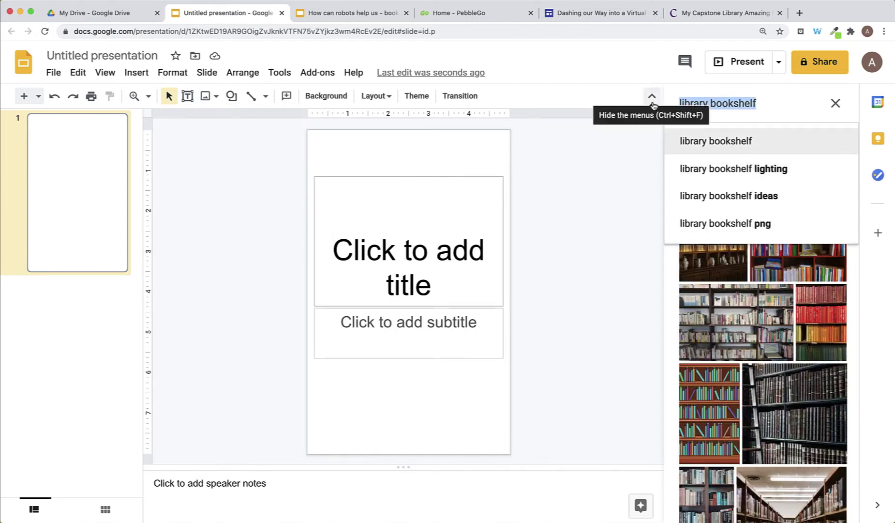
pyautogui.write('bookshelf')
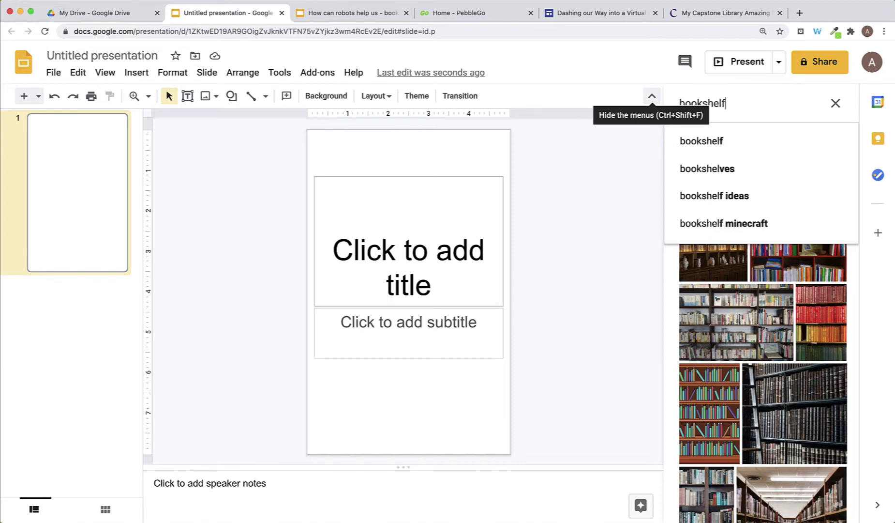
pyautogui.press('Return')
pyautogui.scroll(-1, 823, 233)
pyautogui.scroll(-8, 822, 233)
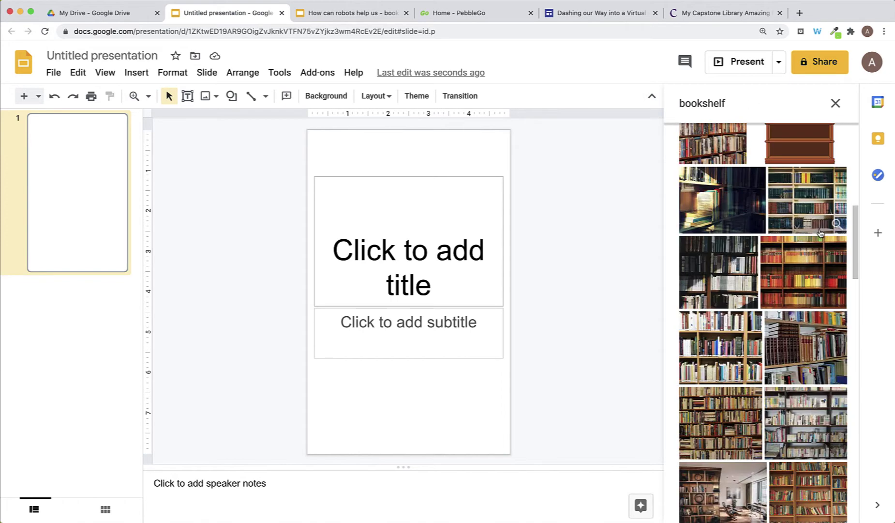
pyautogui.scroll(1, 818, 223)
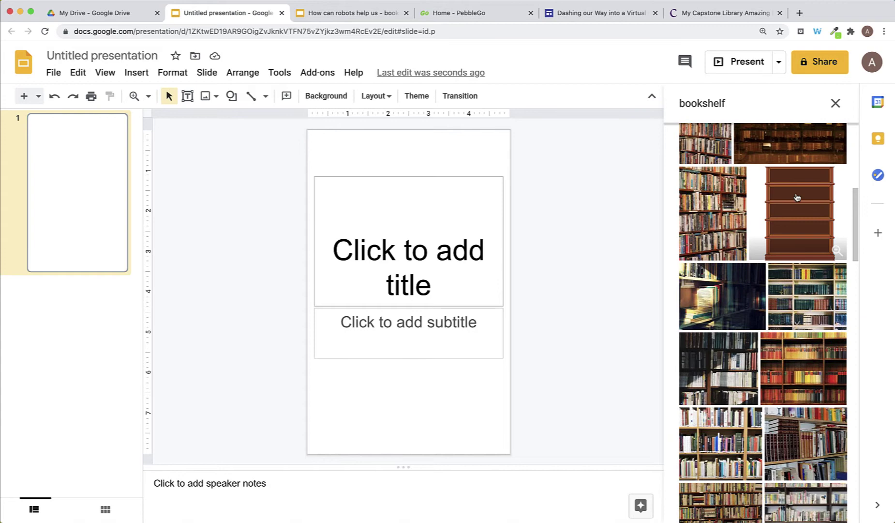
pyautogui.click(801, 195)
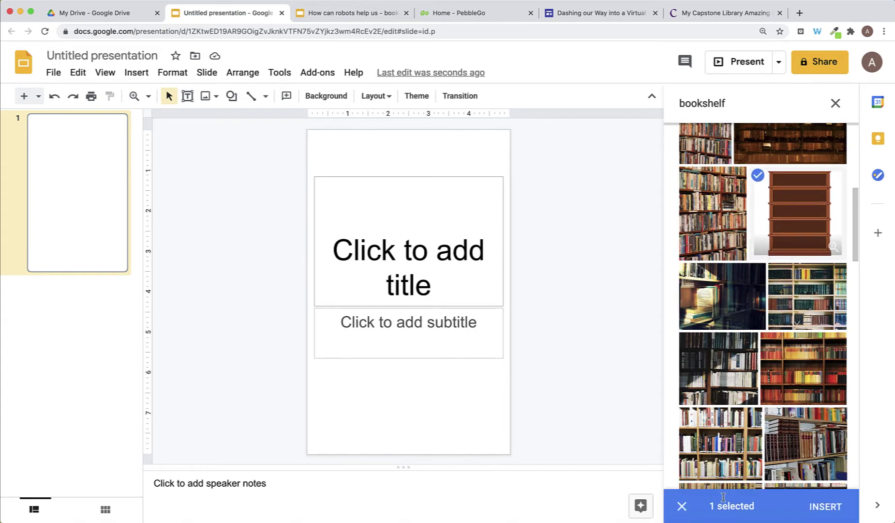
pyautogui.click(825, 507)
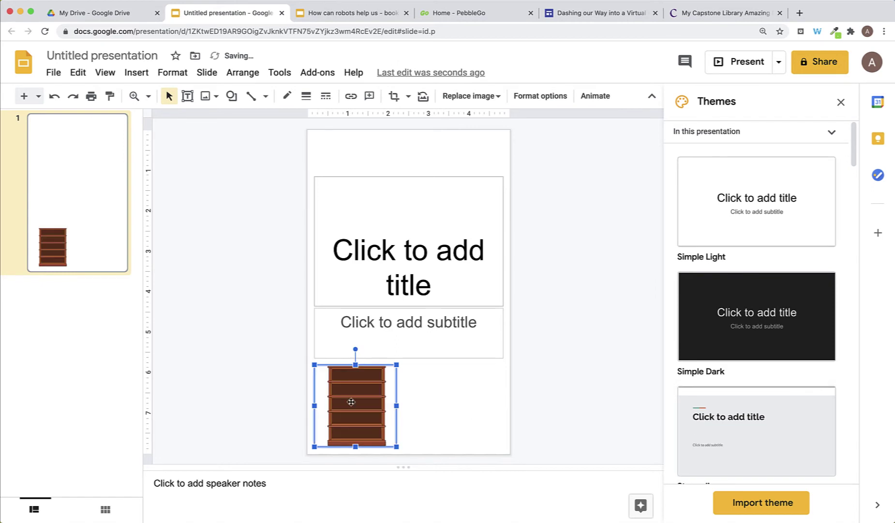
# - Delete the subtitle and title placeholder boxes from the slide
pyautogui.click(464, 353)
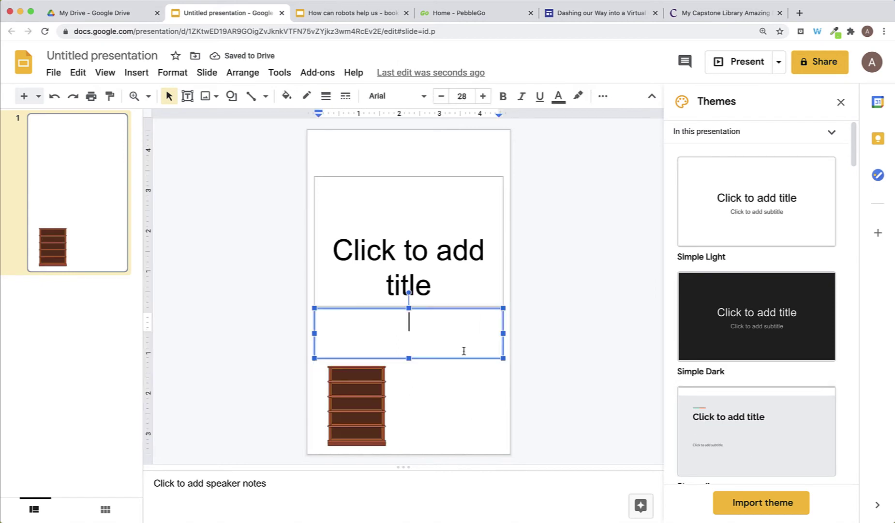
pyautogui.click(460, 308)
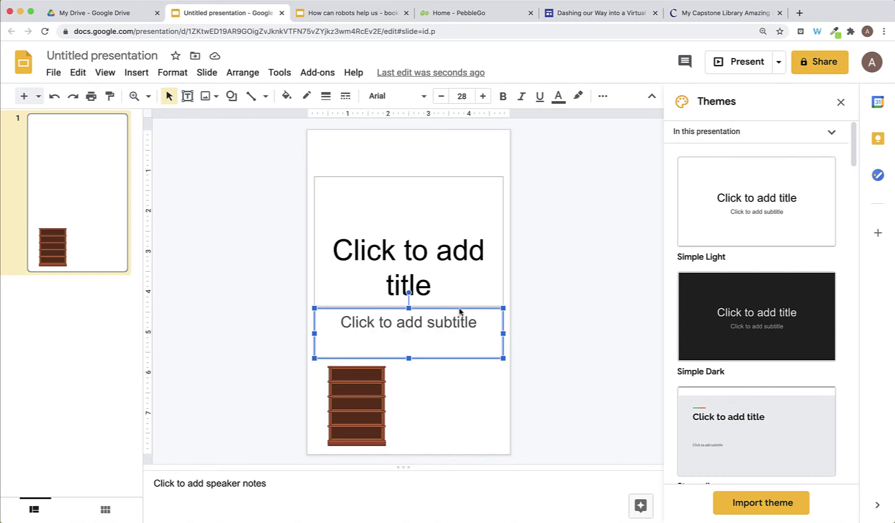
pyautogui.press('Delete')
pyautogui.click(459, 177)
pyautogui.press('Delete')
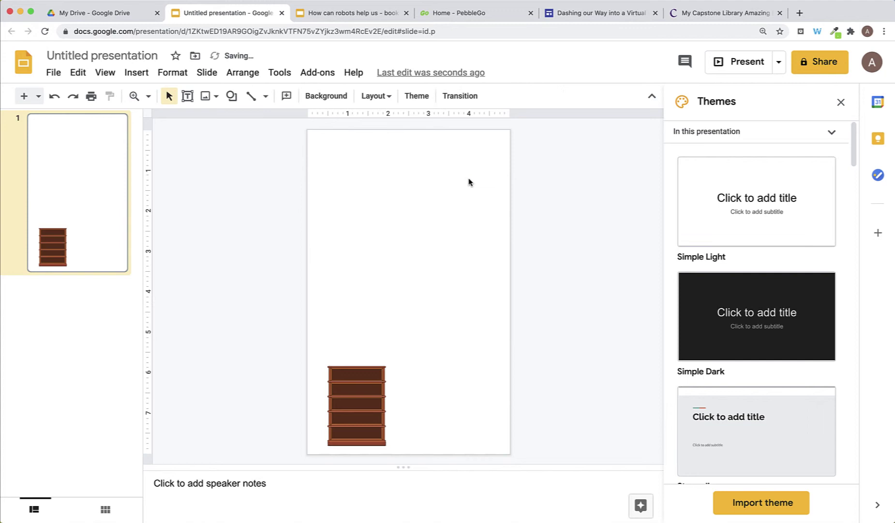
# - Enlarge the bookshelf image and move it toward the top of the slide
pyautogui.click(364, 397)
pyautogui.moveTo(396, 365); pyautogui.dragTo(503, 257)
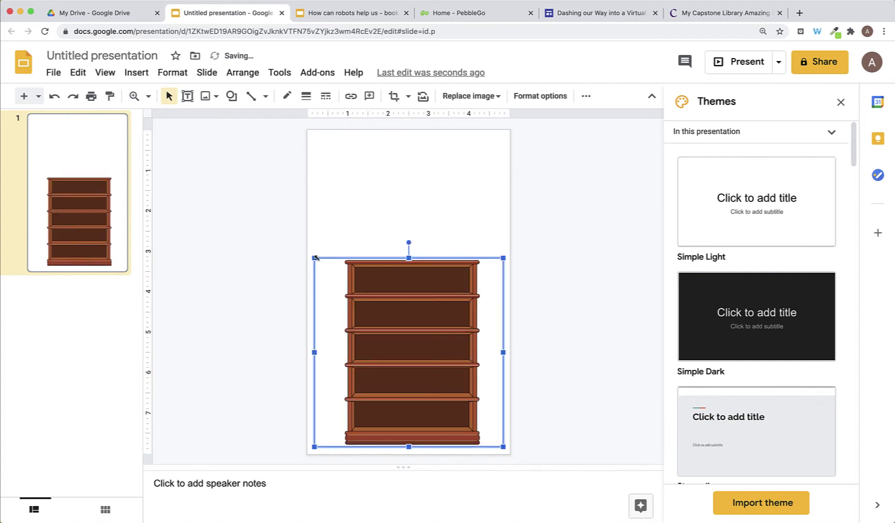
pyautogui.moveTo(315, 257); pyautogui.dragTo(310, 250)
pyautogui.moveTo(393, 296); pyautogui.dragTo(397, 224)
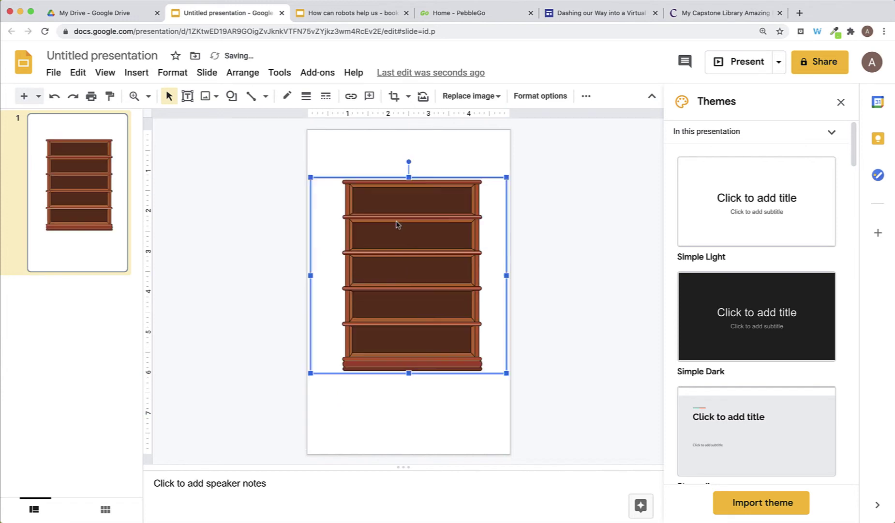
# - Crop the white left and right margins off the bookshelf, then enlarge and centre it
pyautogui.doubleClick(378, 262)
pyautogui.moveTo(311, 275); pyautogui.dragTo(337, 275)
pyautogui.moveTo(507, 275); pyautogui.dragTo(487, 280)
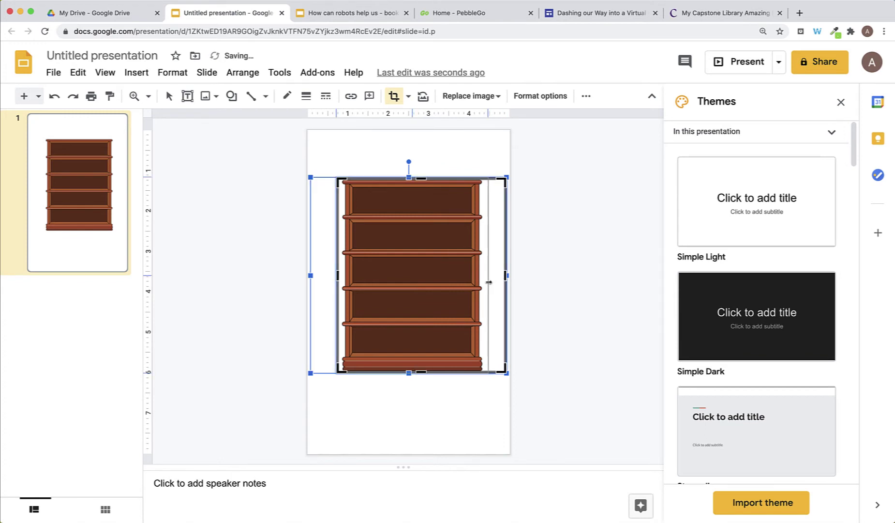
pyautogui.press('Return')
pyautogui.moveTo(488, 373); pyautogui.dragTo(506, 397)
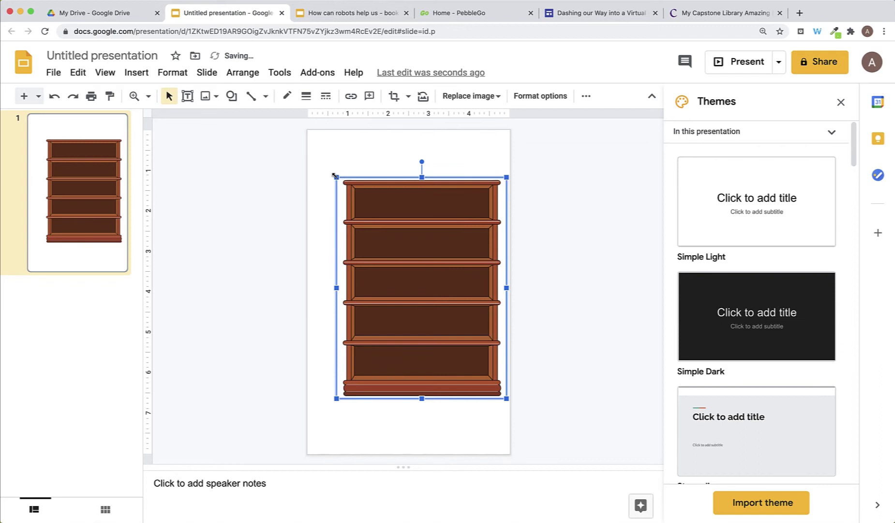
pyautogui.moveTo(336, 177); pyautogui.dragTo(305, 158)
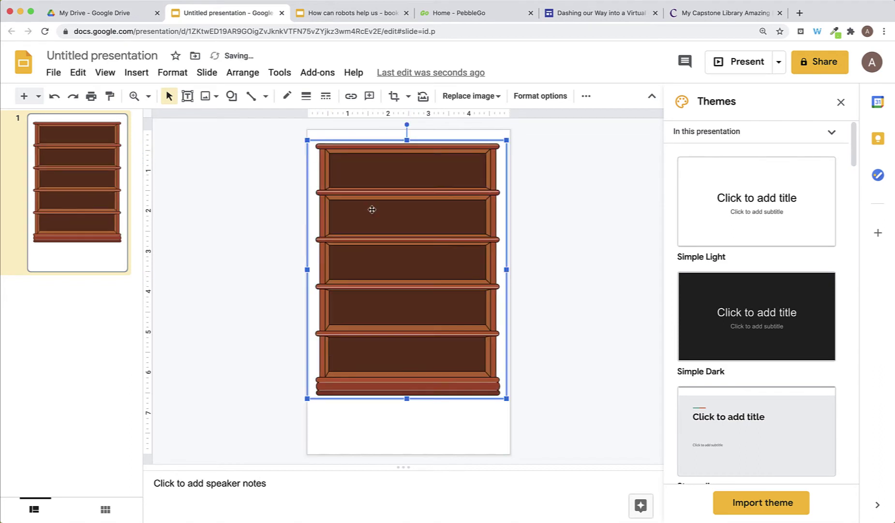
pyautogui.moveTo(375, 210); pyautogui.dragTo(377, 236)
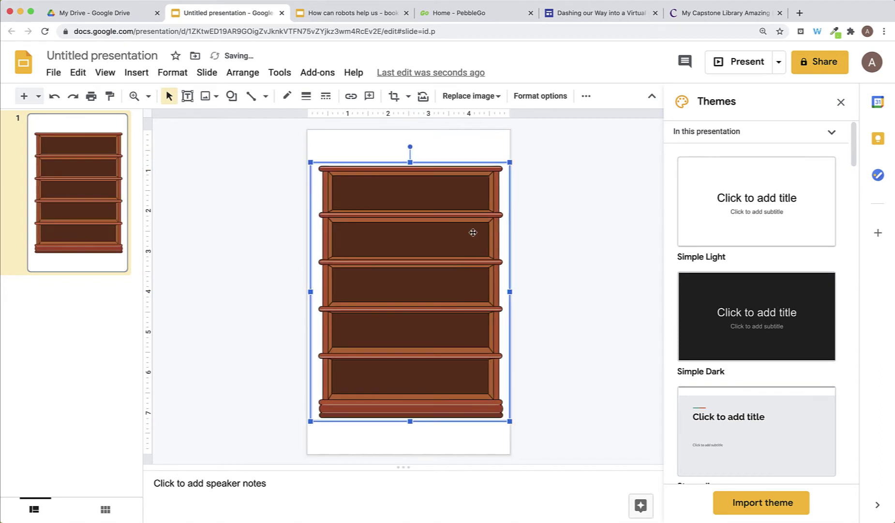
# - From PebbleGo's capstone account menu, open Standards Search in a new tab
pyautogui.click(593, 234)
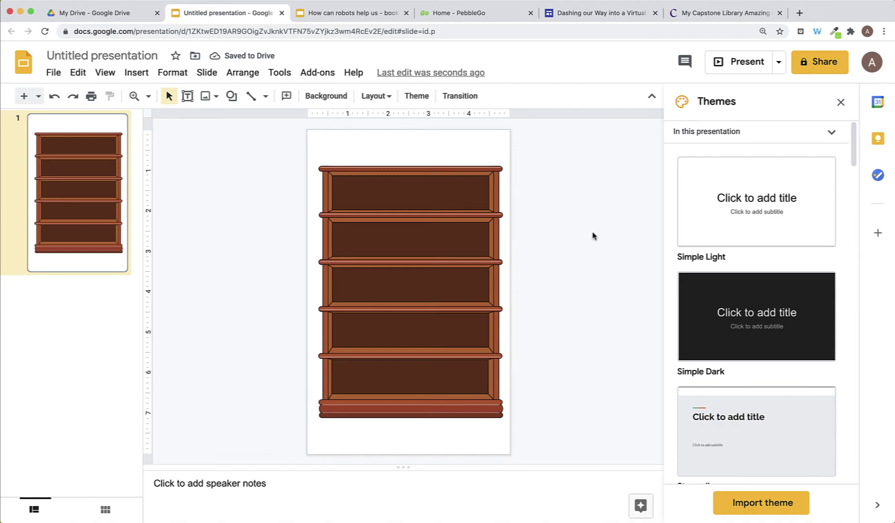
pyautogui.click(485, 19)
pyautogui.click(689, 56)
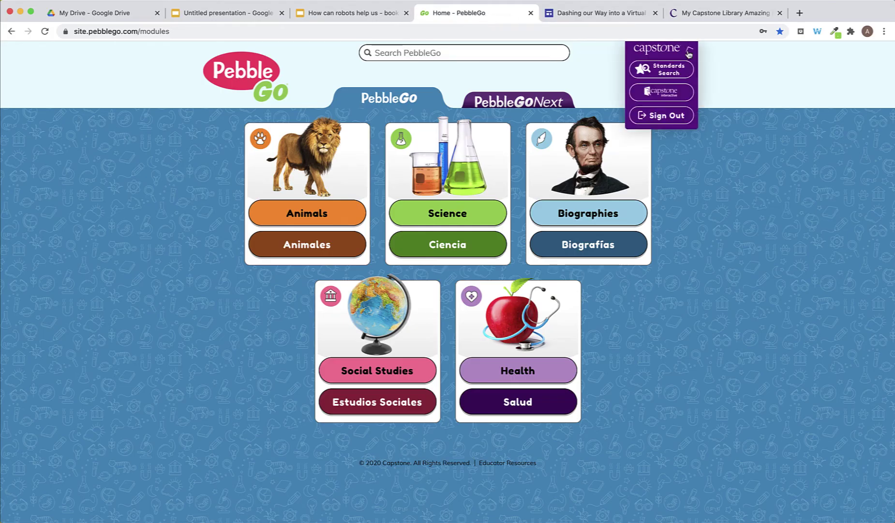
pyautogui.click(669, 71)
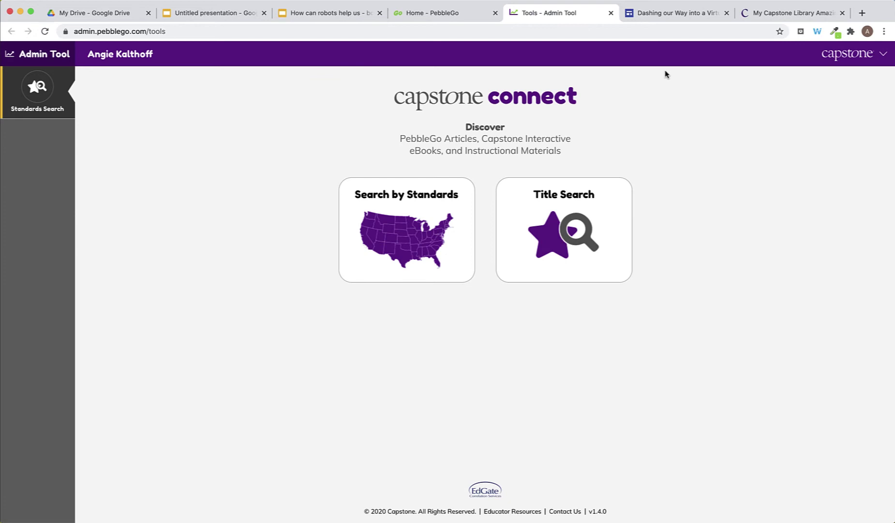
# - Run a Title Search for 'robot' and filter the results to eBooks only
pyautogui.click(581, 228)
pyautogui.click(473, 243)
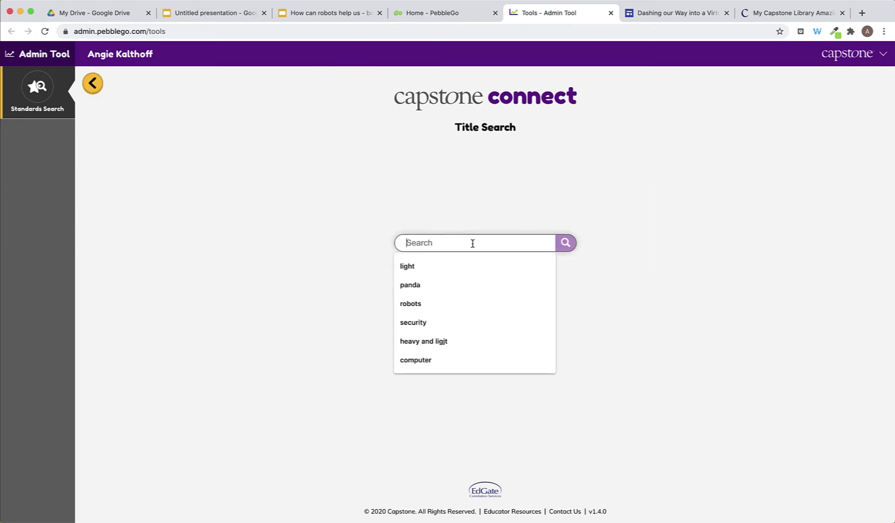
pyautogui.write('robot')
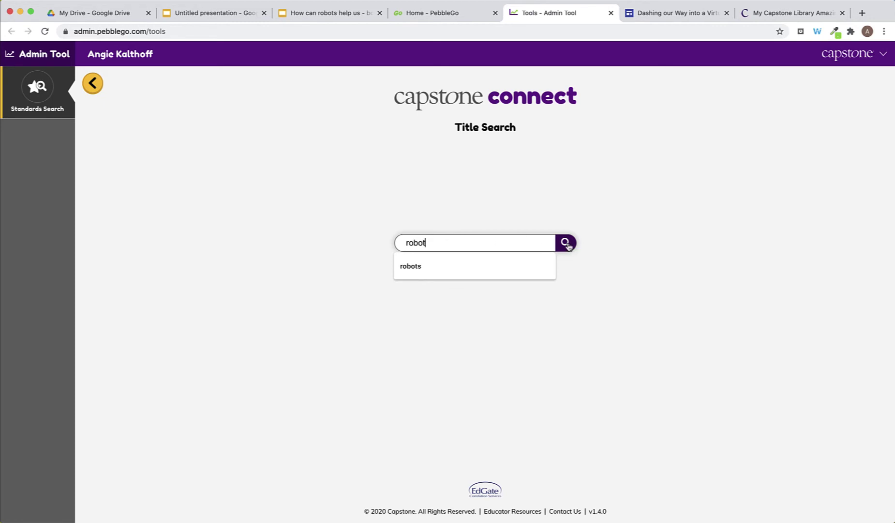
pyautogui.click(568, 245)
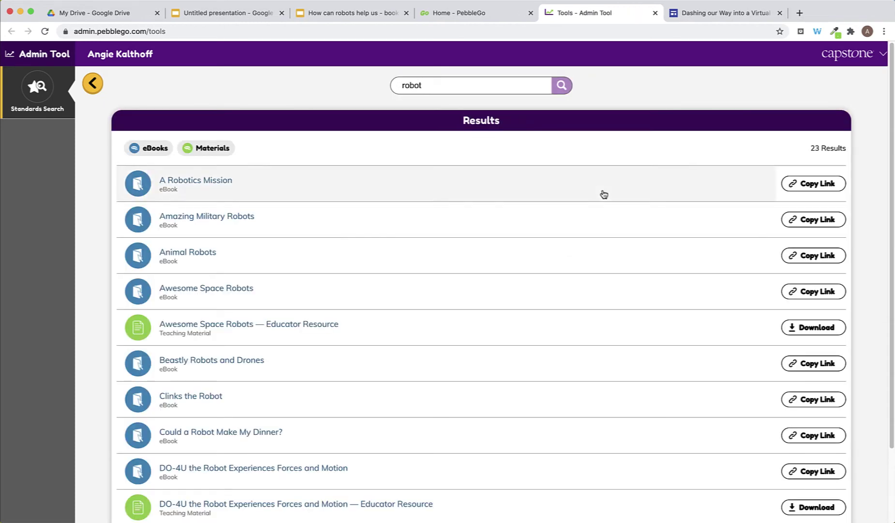
pyautogui.click(145, 153)
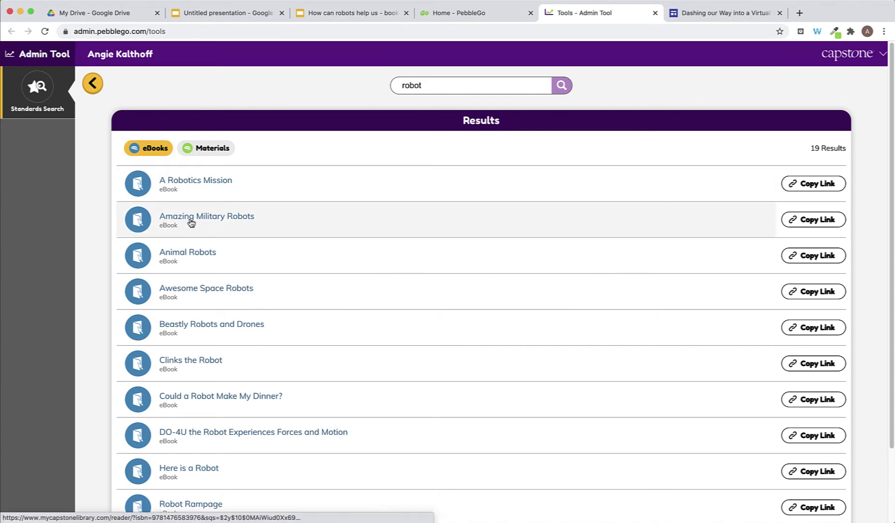
# - Open Amazing Military Robots in the reader and screenshot its cover
pyautogui.click(192, 222)
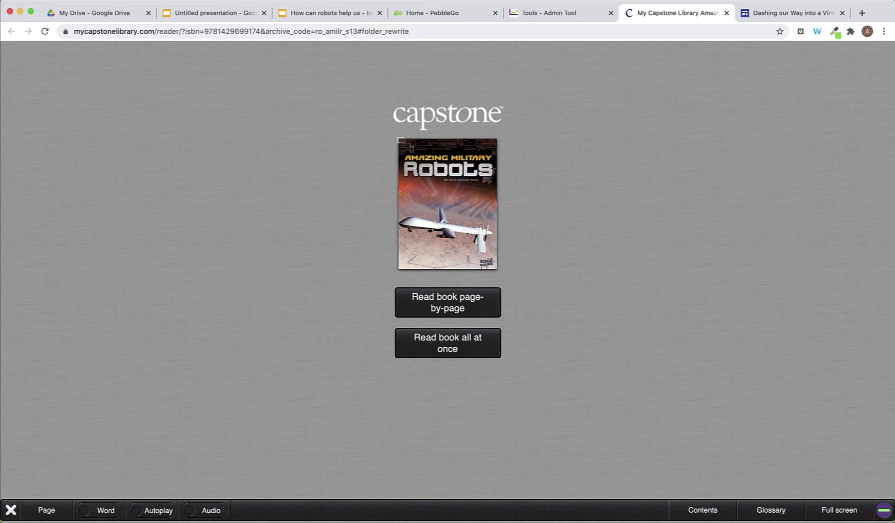
pyautogui.moveTo(398, 137); pyautogui.dragTo(499, 269)
# - Paste the cover screenshot into the slide and shrink it onto the top shelf's left end
pyautogui.click(199, 19)
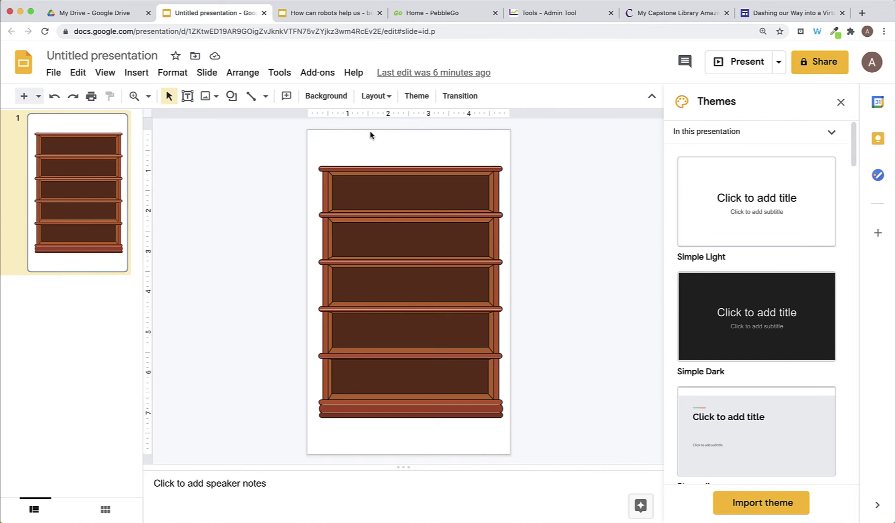
pyautogui.hotkey('ctrl', 'v')
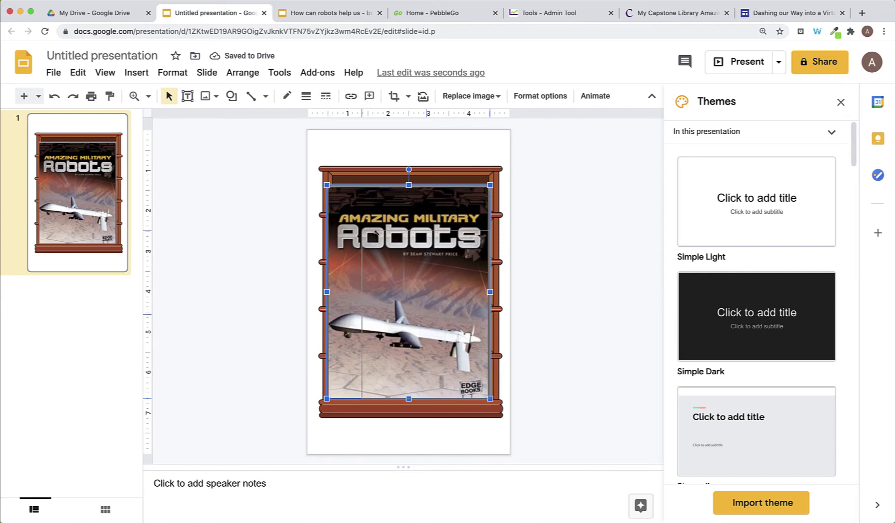
pyautogui.moveTo(461, 351); pyautogui.dragTo(349, 180)
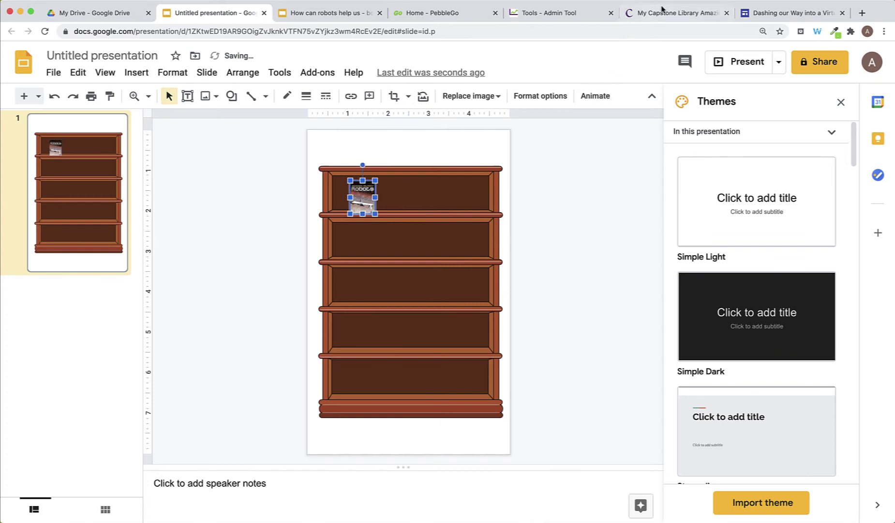
# - Copy the Amazing Military Robots eBook link from the Admin Tool search results
pyautogui.click(560, 13)
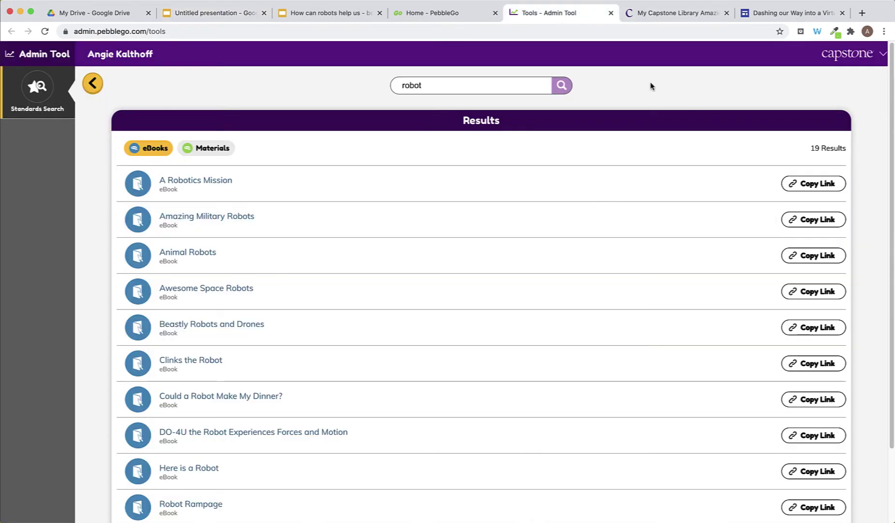
pyautogui.click(816, 221)
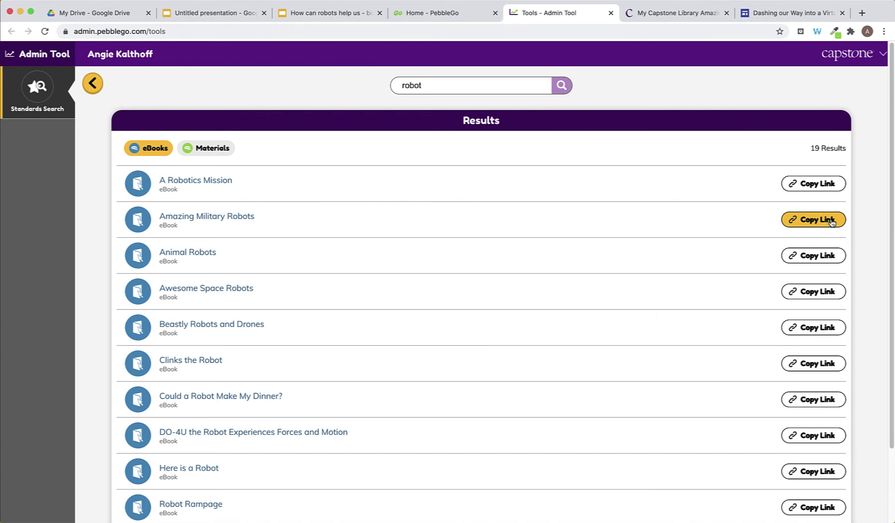
# - Attach the copied eBook URL to the small top-shelf Amazing Military Robots cover, then follow it to test
pyautogui.click(237, 15)
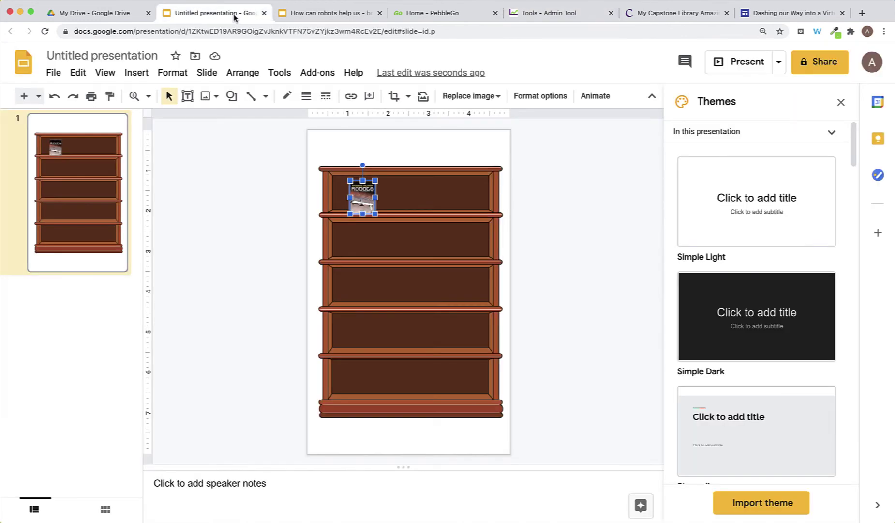
pyautogui.click(419, 177)
pyautogui.click(361, 202)
pyautogui.press('super+k')
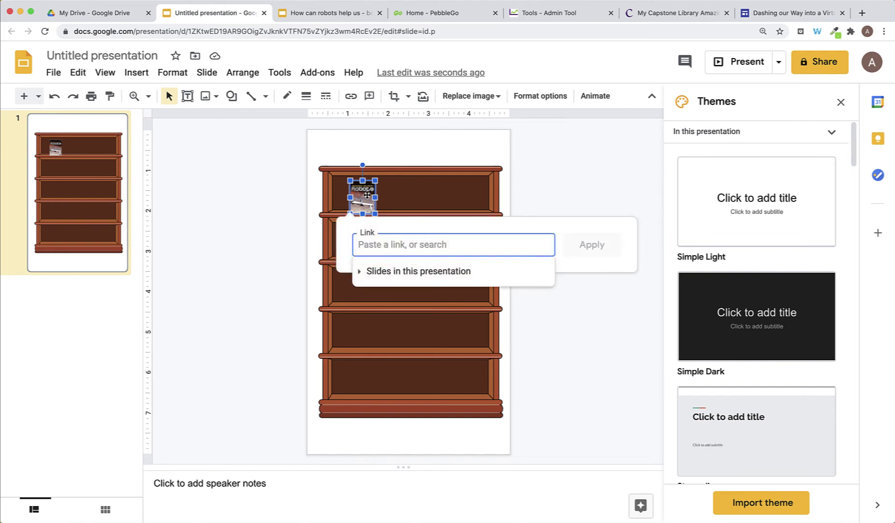
pyautogui.rightClick(384, 245)
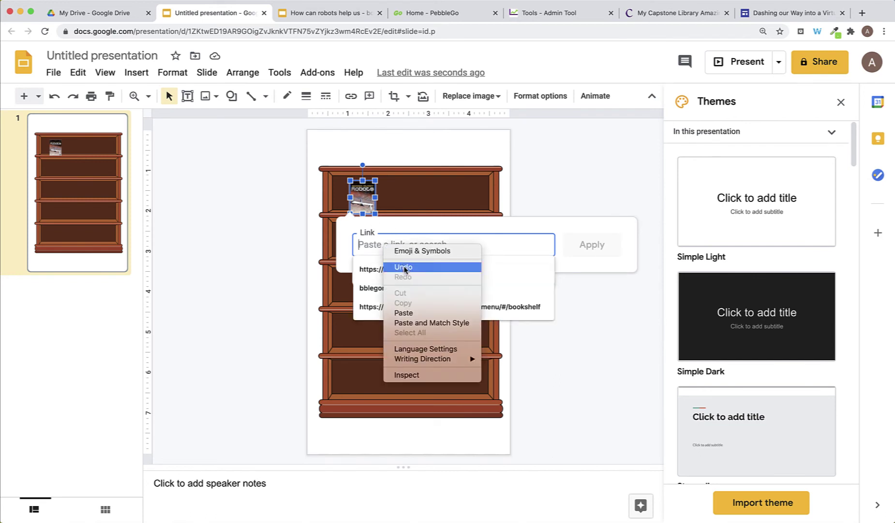
pyautogui.click(405, 313)
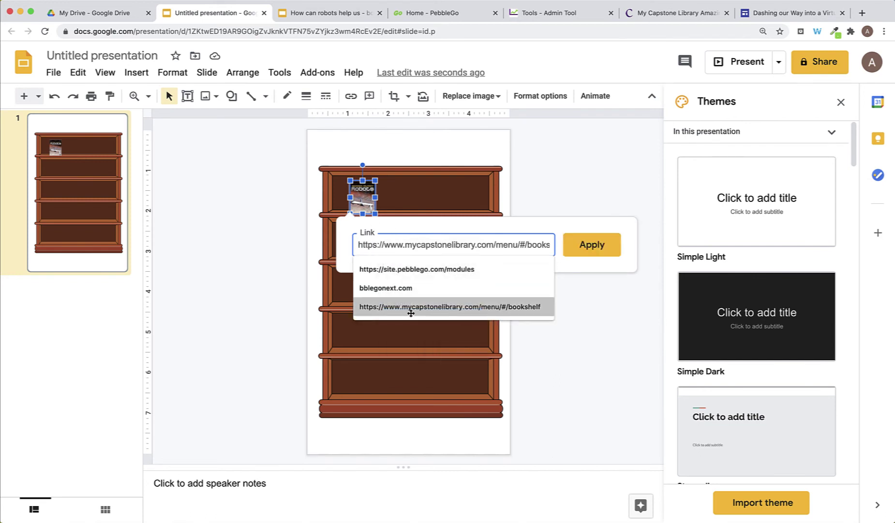
pyautogui.press('super+v')
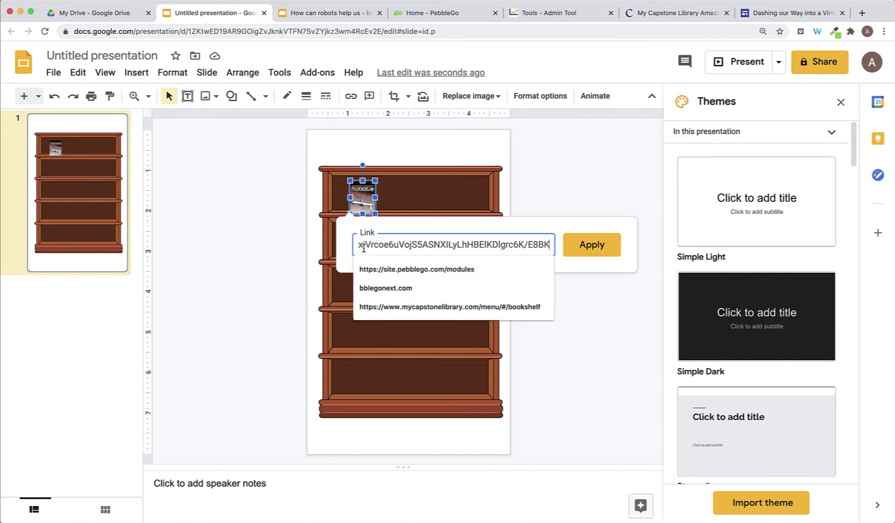
pyautogui.click(592, 245)
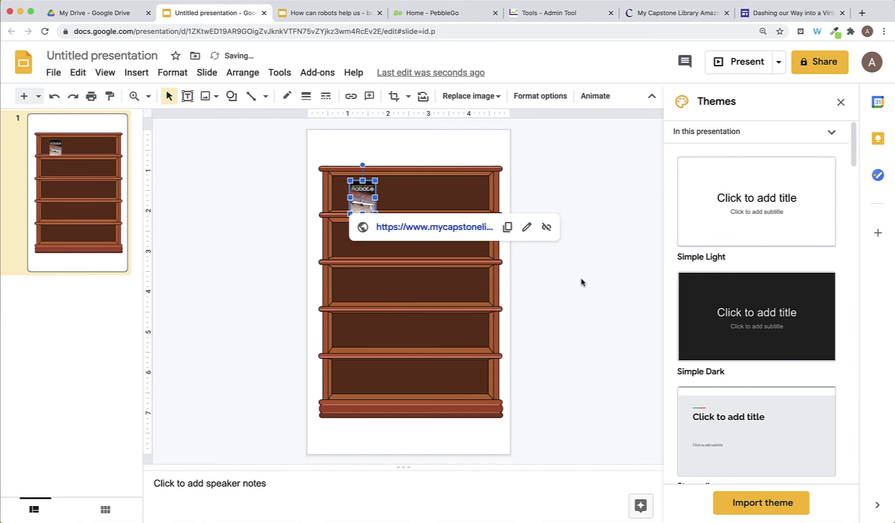
pyautogui.click(586, 274)
pyautogui.click(363, 192)
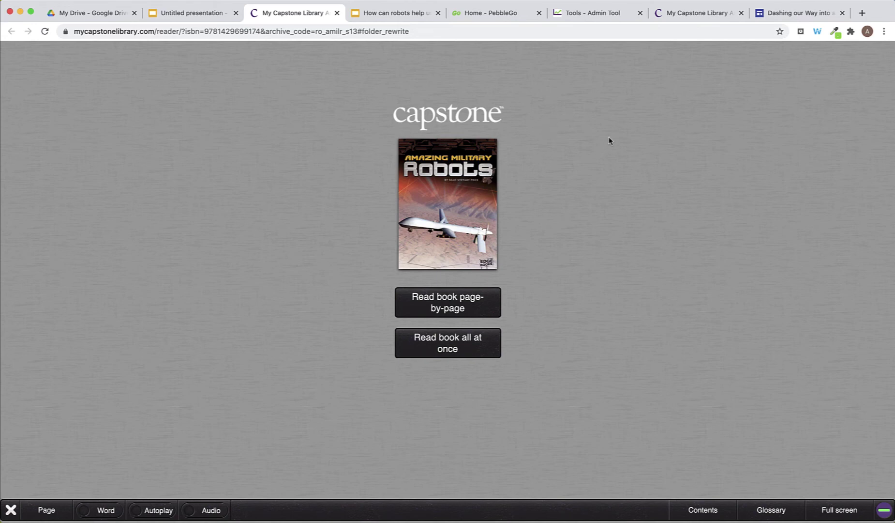
# - Open the Animal Robots eBook from the search results and screenshot its cover page
pyautogui.click(586, 15)
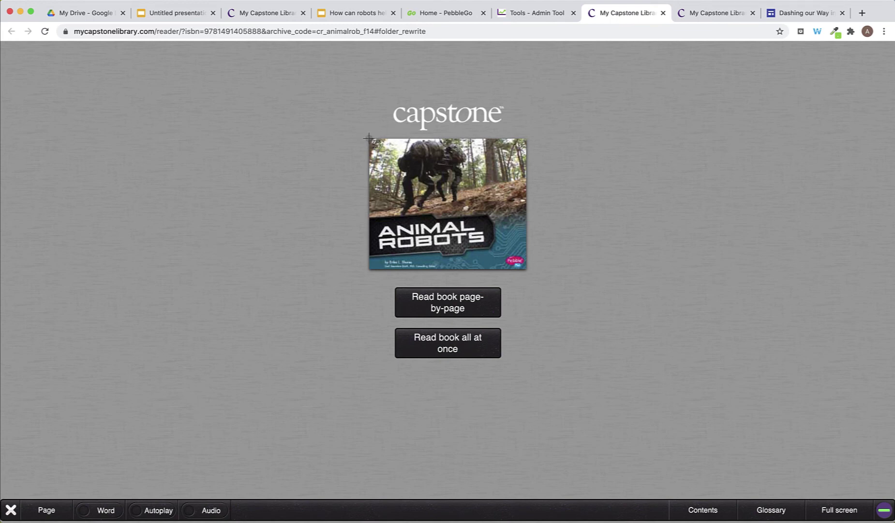
pyautogui.moveTo(369, 138); pyautogui.dragTo(528, 272)
# - Paste the Animal Robots cover, shrink it onto the top shelf, and copy its eBook link
pyautogui.click(156, 14)
pyautogui.click(253, 177)
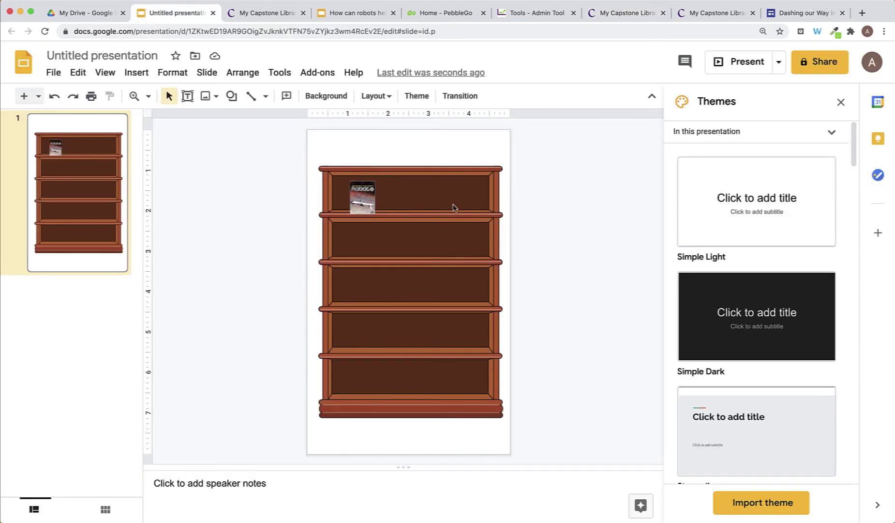
pyautogui.press('super+v')
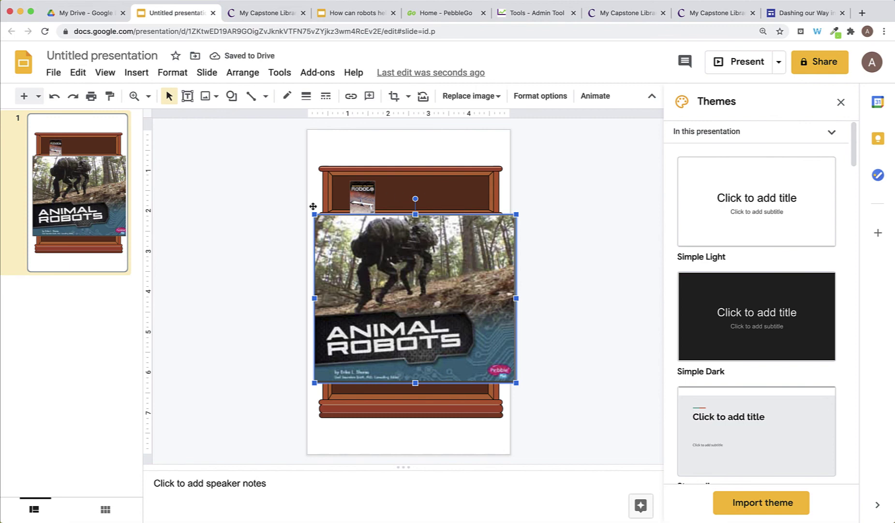
pyautogui.moveTo(315, 214); pyautogui.dragTo(428, 180)
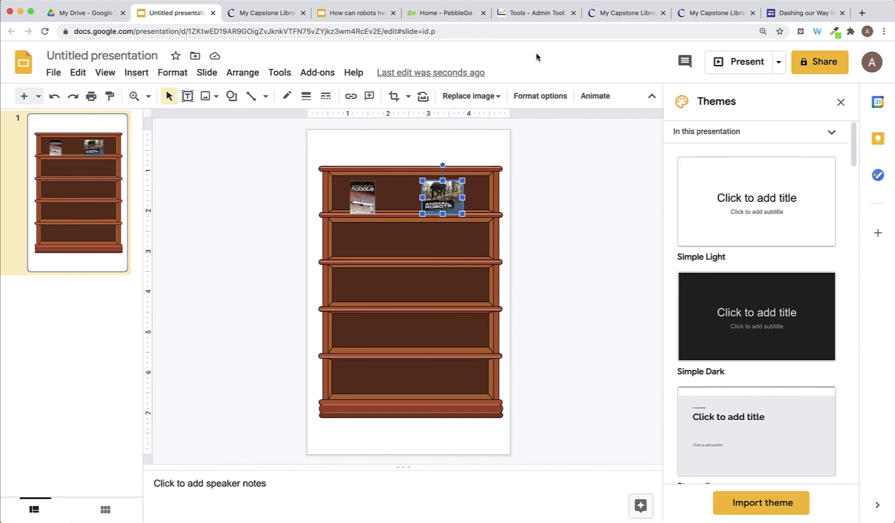
pyautogui.click(548, 13)
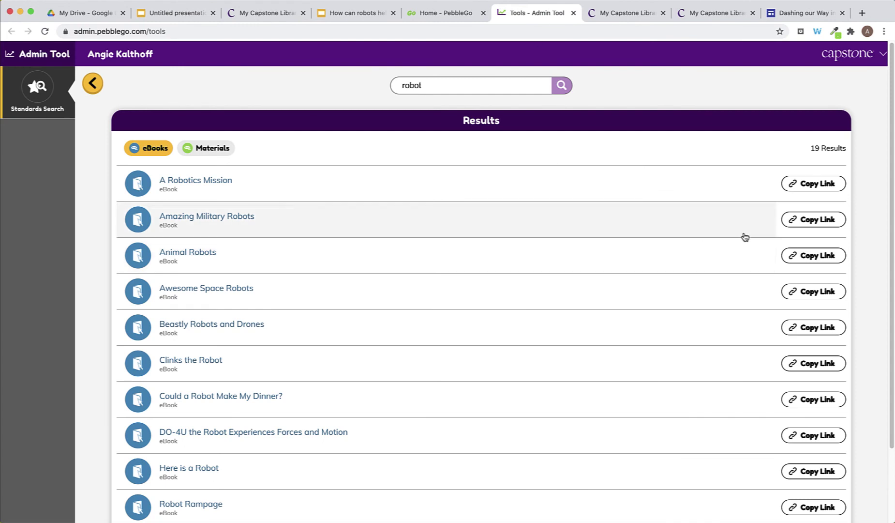
pyautogui.click(821, 256)
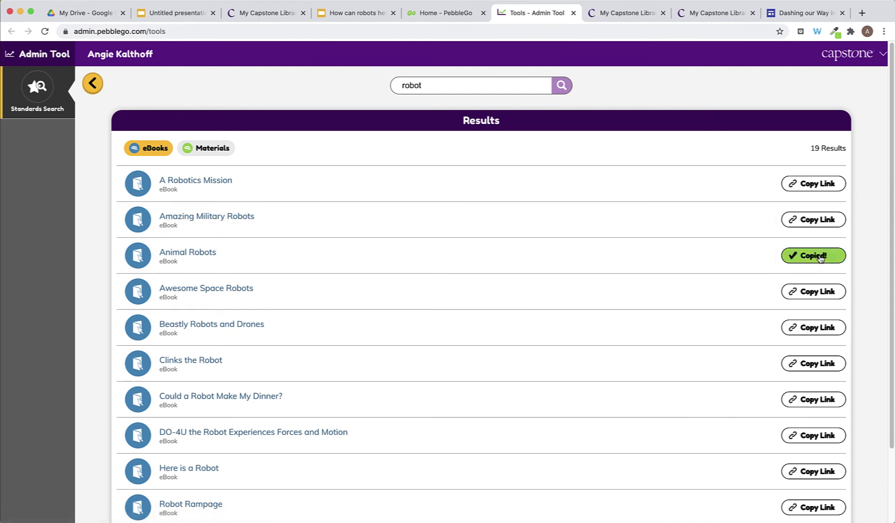
# - Attach the copied Animal Robots eBook URL to its cover, then reselect it to test the link
pyautogui.click(173, 14)
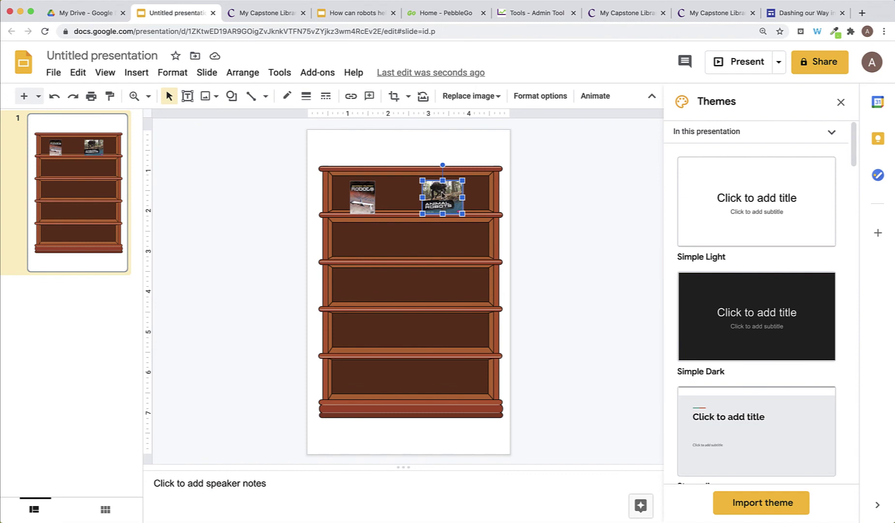
pyautogui.press('super+k')
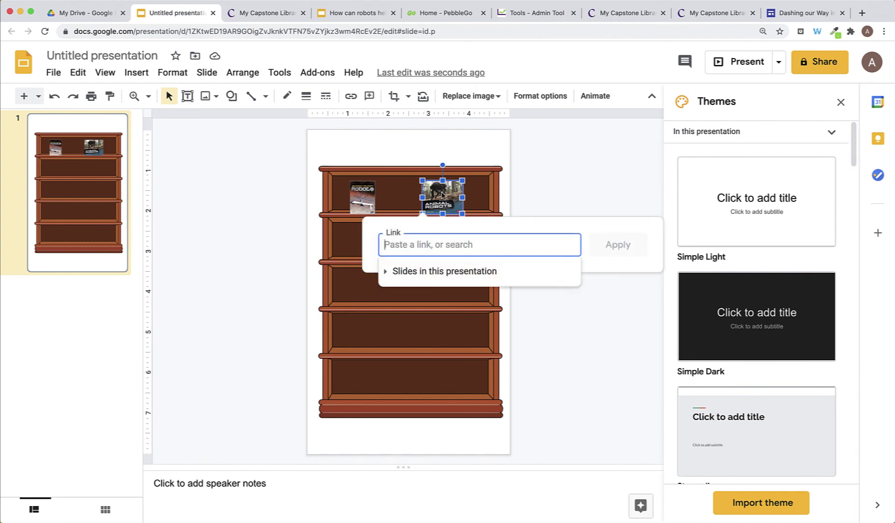
pyautogui.click(427, 249)
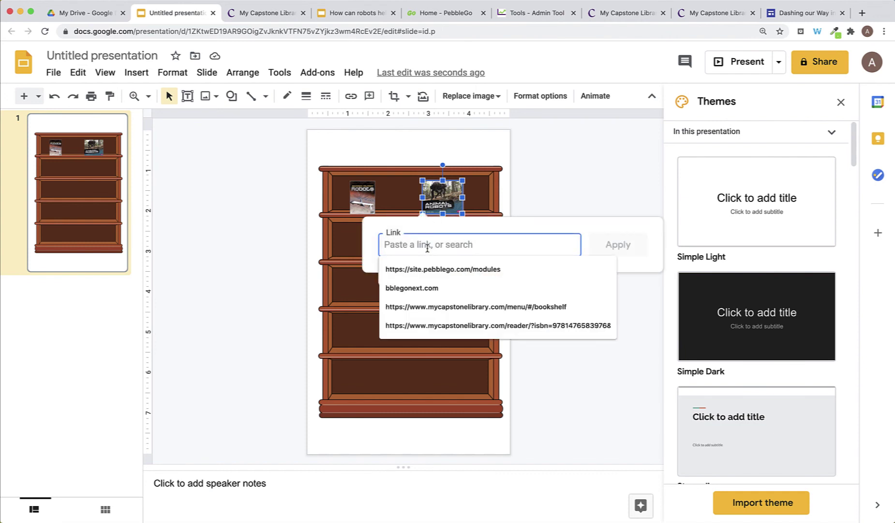
pyautogui.press('super+v')
pyautogui.click(624, 247)
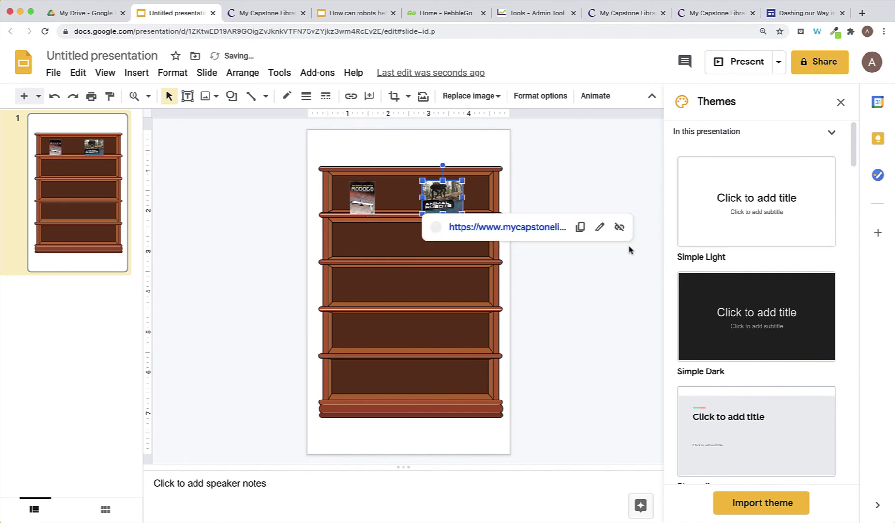
pyautogui.click(572, 276)
pyautogui.click(457, 196)
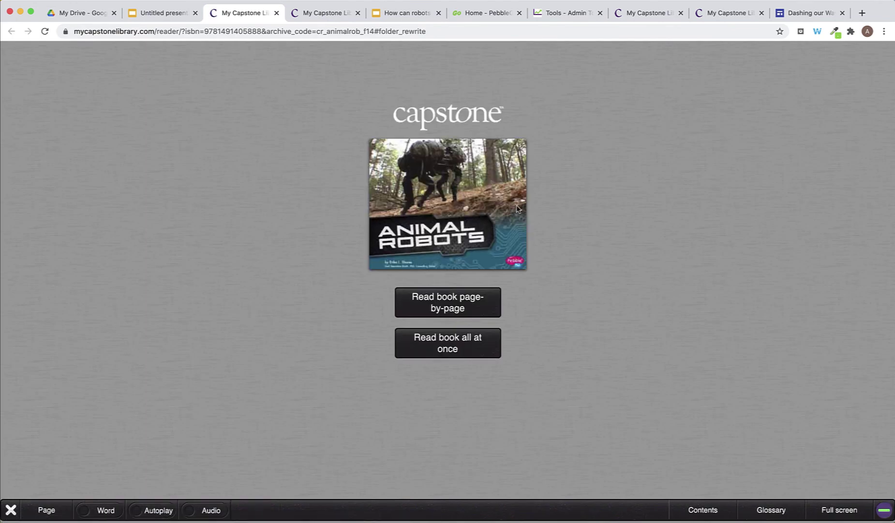
# - Switch back to the Untitled presentation bookshelf in Google Slides
pyautogui.click(146, 14)
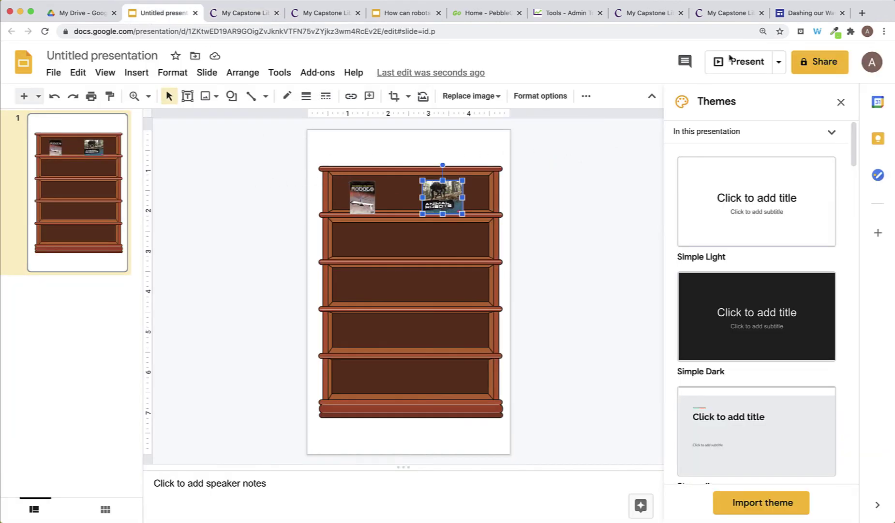
# - Scroll through the bookshelf embedded on the club home page, glancing at the finished presentation
pyautogui.click(799, 14)
pyautogui.scroll(3, 793, 167)
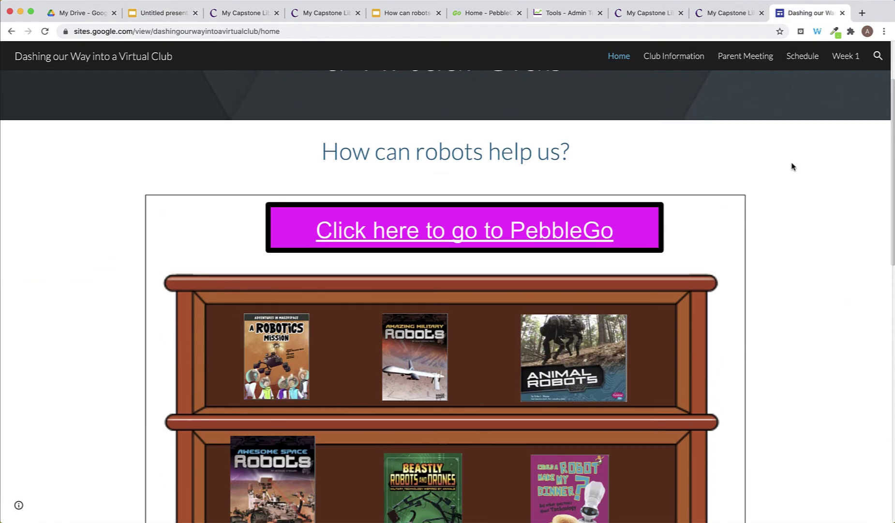
pyautogui.scroll(2, 799, 176)
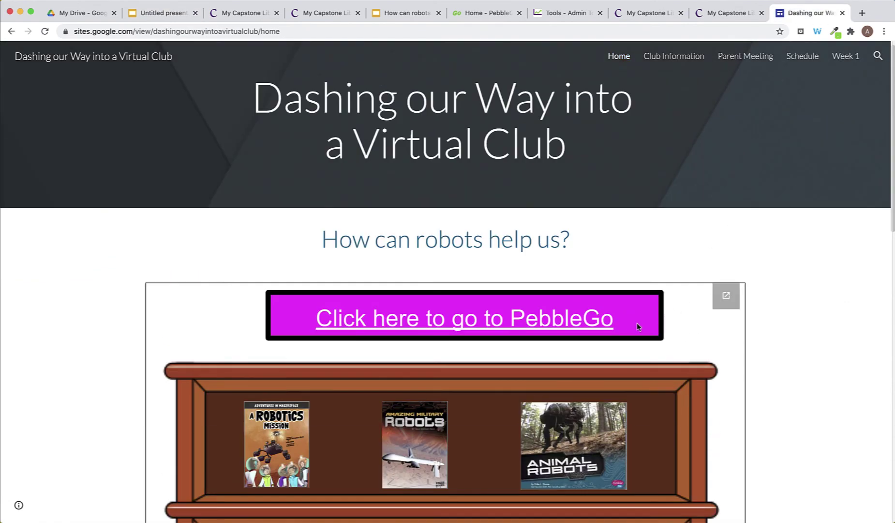
pyautogui.click(393, 13)
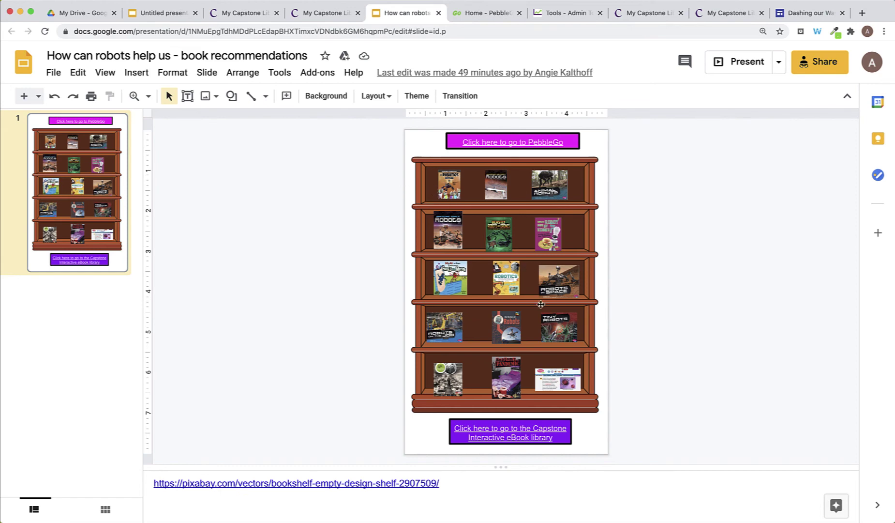
pyautogui.click(804, 13)
pyautogui.scroll(-2, 784, 283)
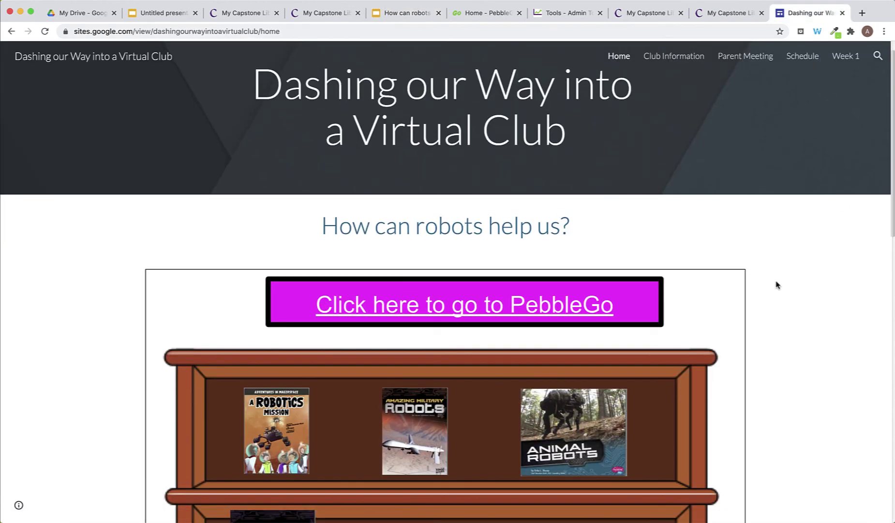
pyautogui.scroll(-10, 791, 278)
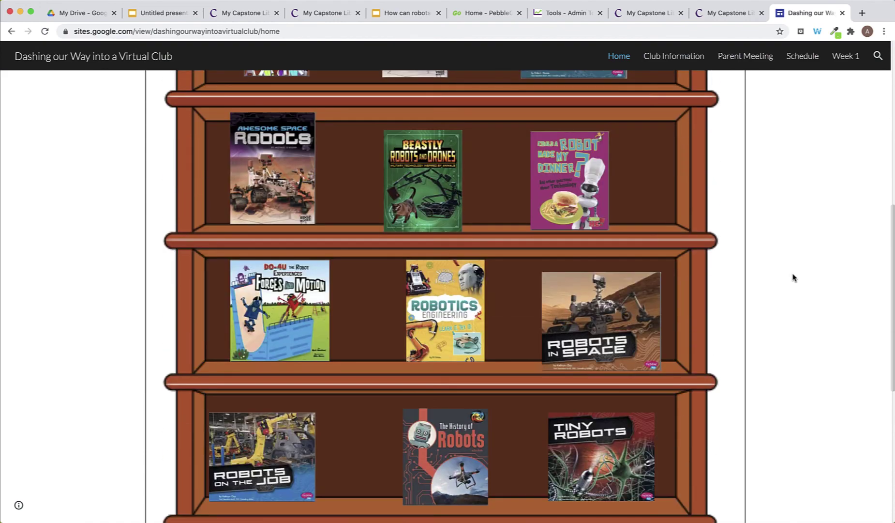
pyautogui.scroll(9, 794, 277)
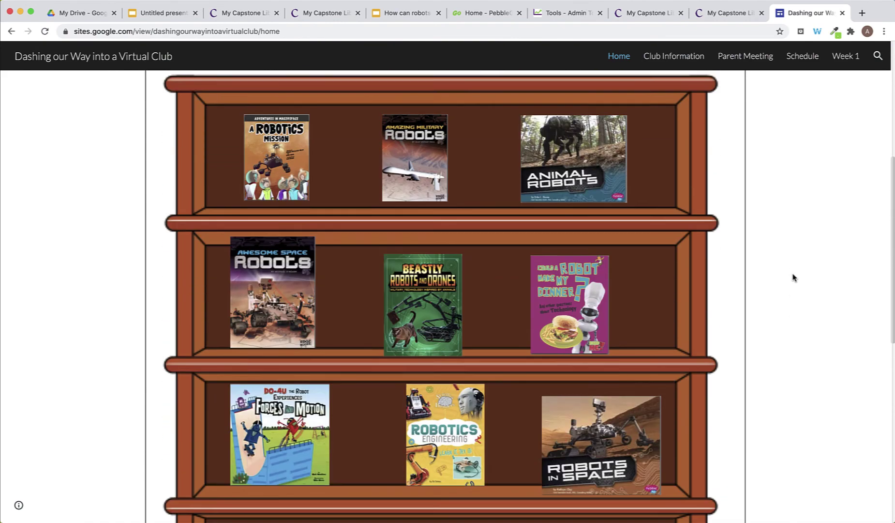
pyautogui.scroll(2, 793, 278)
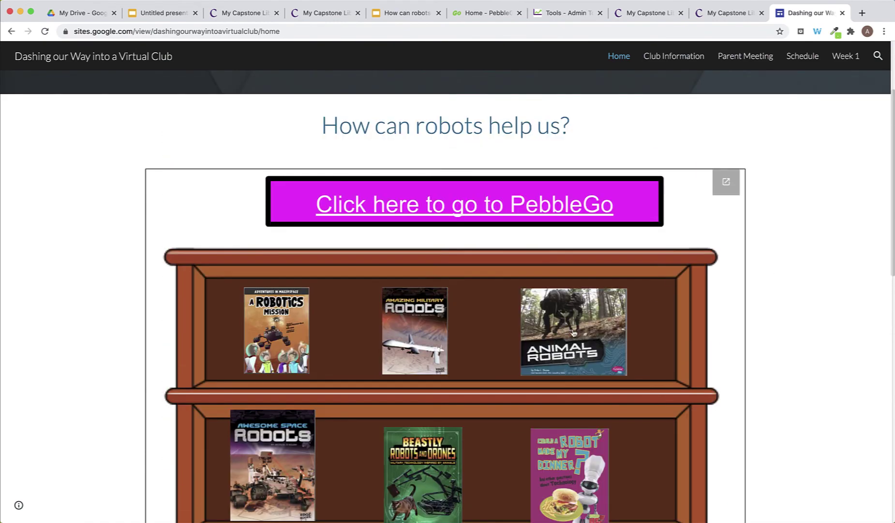